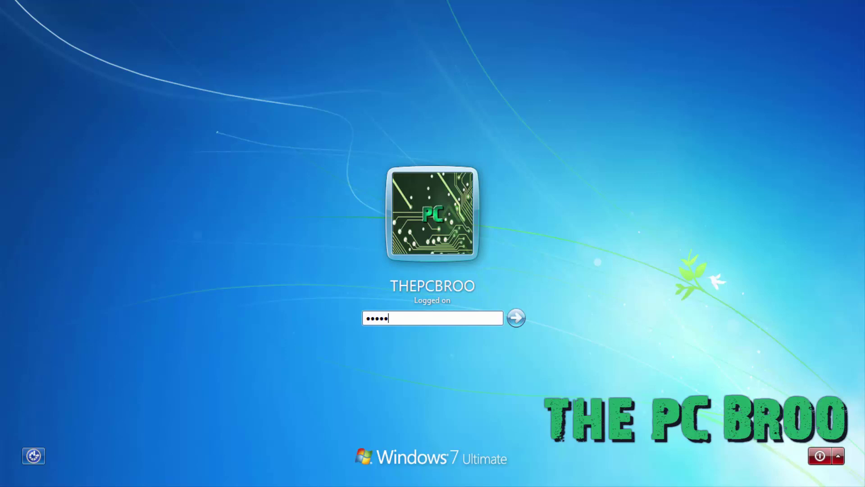
# Step: Try to sign in to the locked account with the entered password and dismiss the resulting message
pyautogui.press('Return')
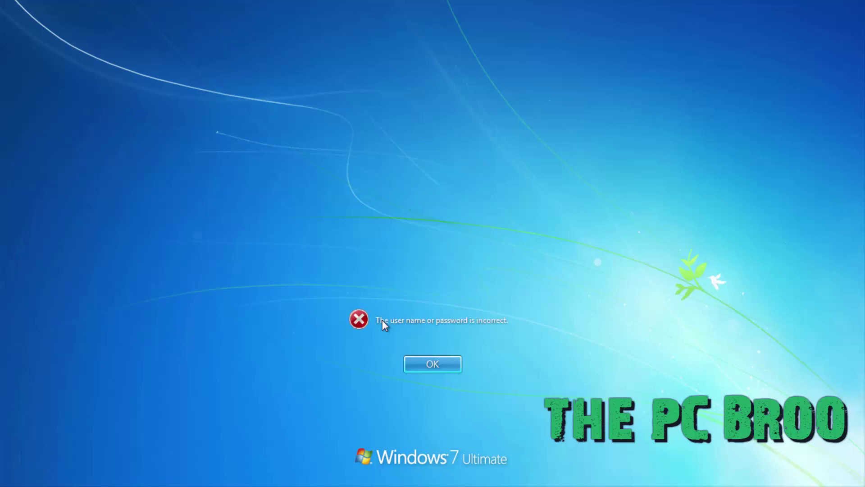
pyautogui.press('Return')
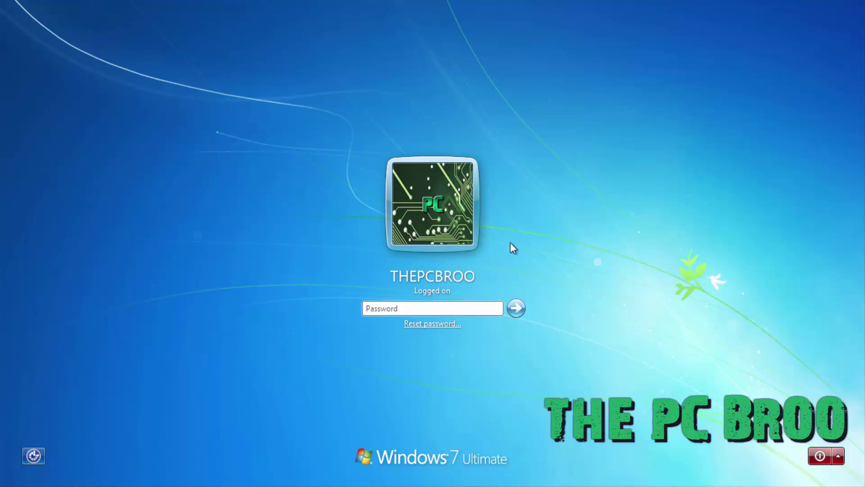
# Step: Restart the computer from the sign-in screen and confirm the restart
pyautogui.click(839, 458)
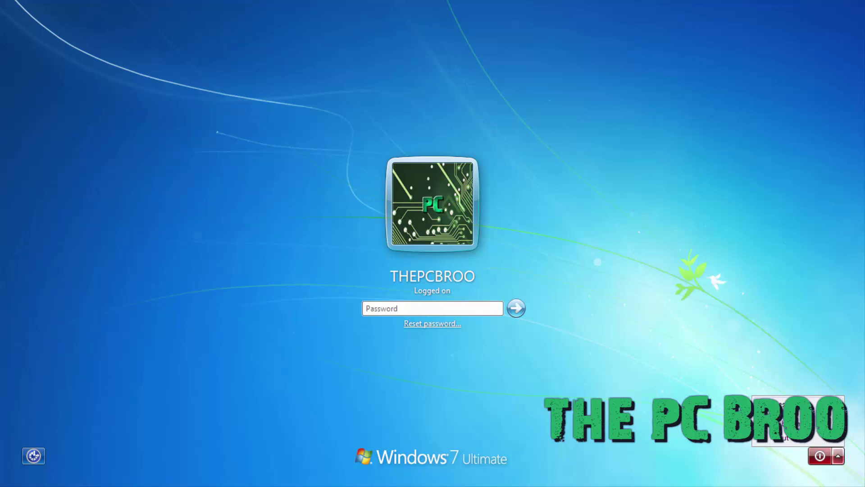
pyautogui.click(761, 400)
pyautogui.click(402, 363)
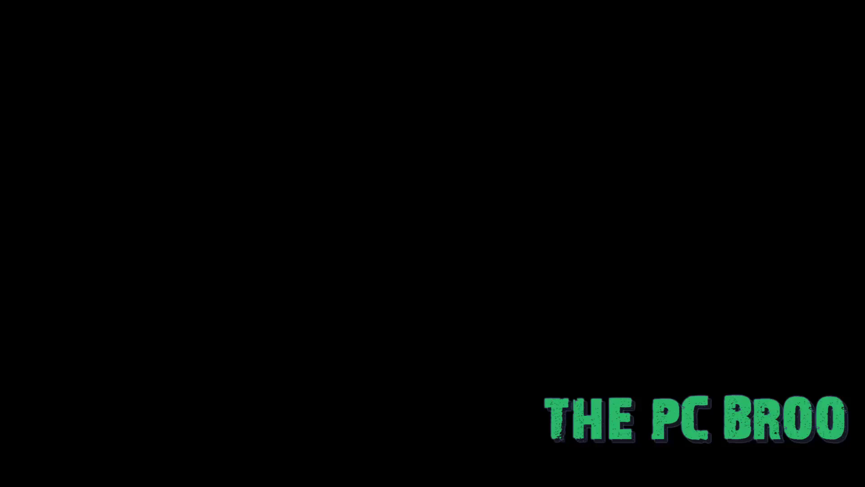
# Step: Launch Startup Repair (recommended) from the Windows Error Recovery boot screen
pyautogui.press('Down')
pyautogui.press('Up')
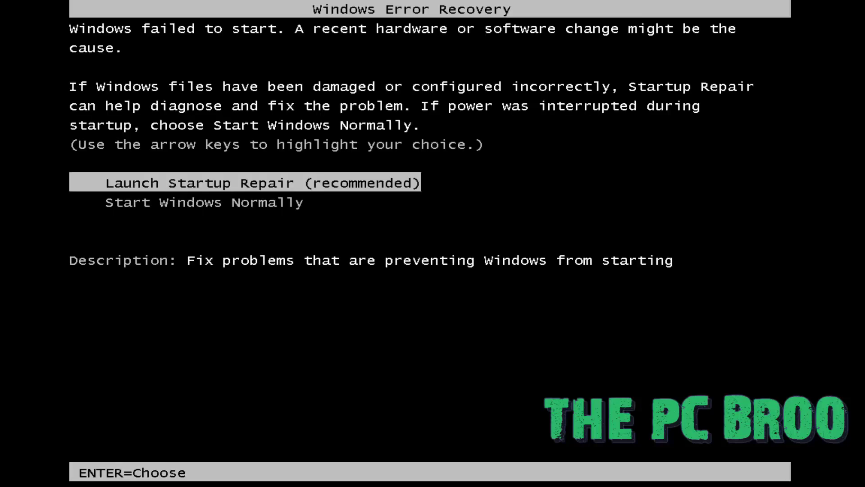
pyautogui.press('Down')
pyautogui.press('Up')
pyautogui.press('Return')
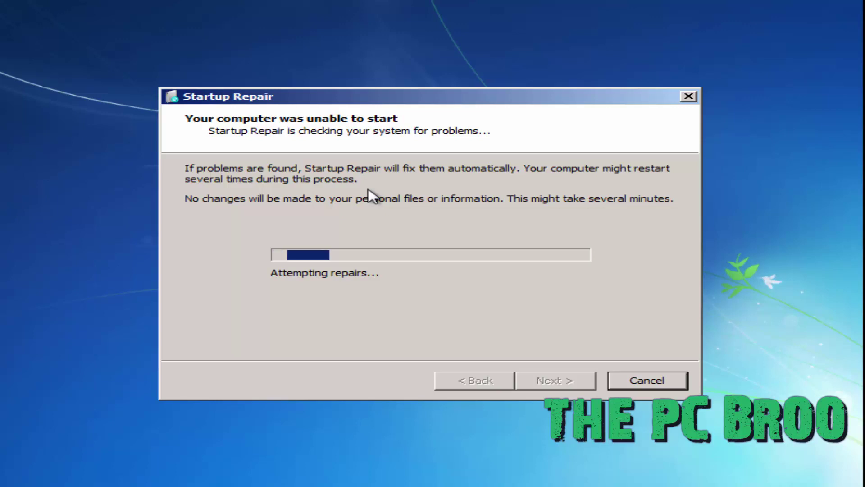
# Step: Access the virtual machine's removable-device options for the CD/DVD (SATA) drive while the repair is running
pyautogui.click(31, 1)
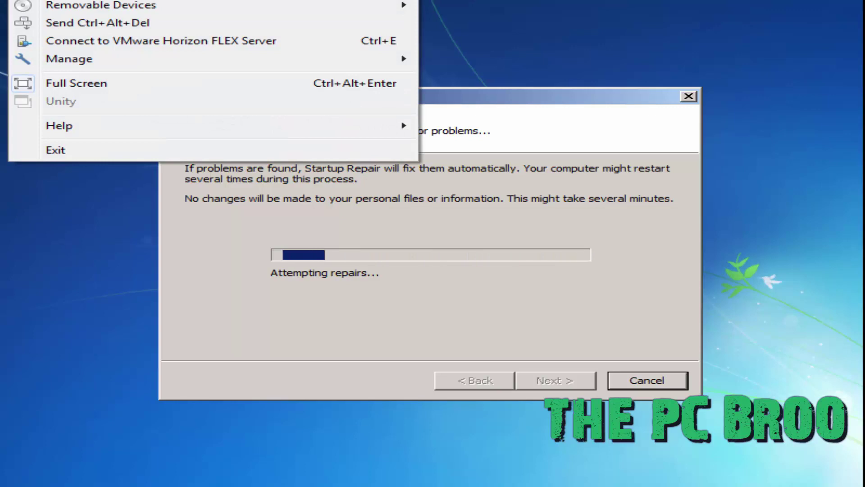
pyautogui.moveTo(217, 1)
pyautogui.moveTo(135, 5)
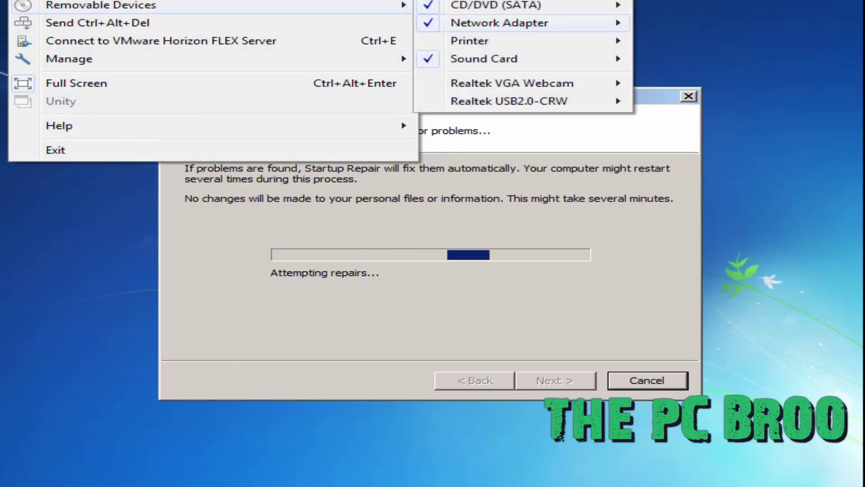
pyautogui.moveTo(496, 22)
pyautogui.click(657, 7)
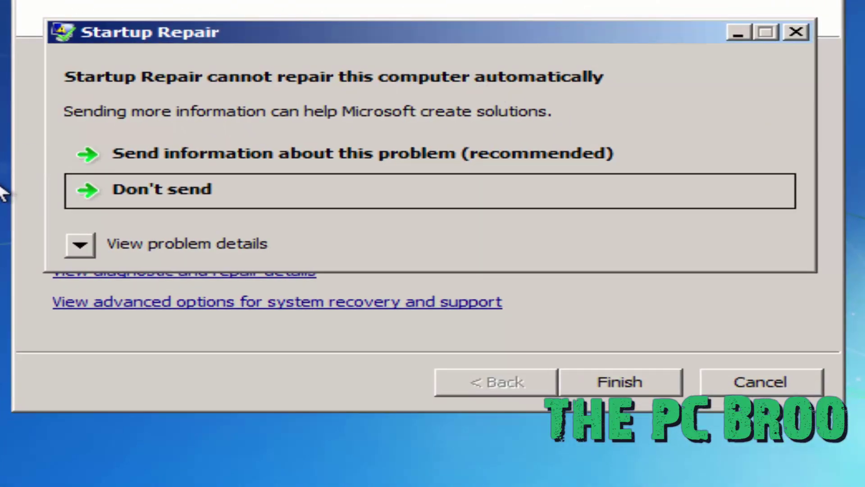
# Step: Show the Startup Repair problem details, open the offline privacy statement erofflps.txt and maximize its Notepad window
pyautogui.click(76, 252)
pyautogui.moveTo(783, 333); pyautogui.dragTo(781, 434)
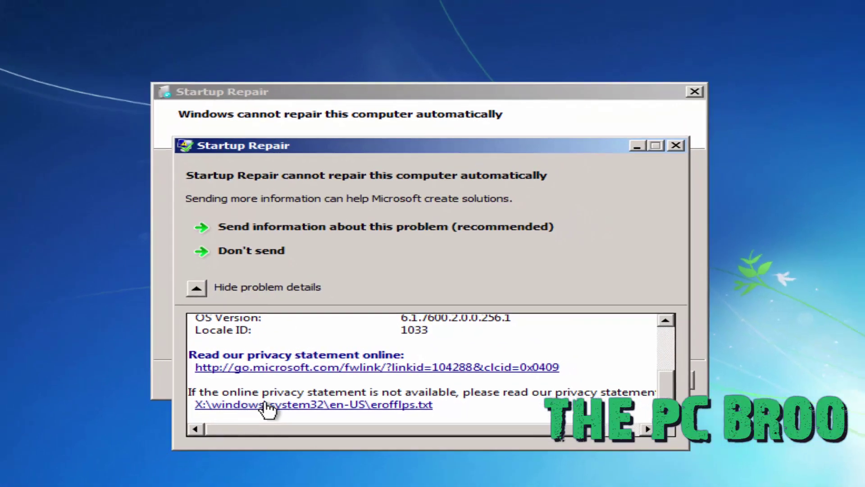
pyautogui.click(281, 411)
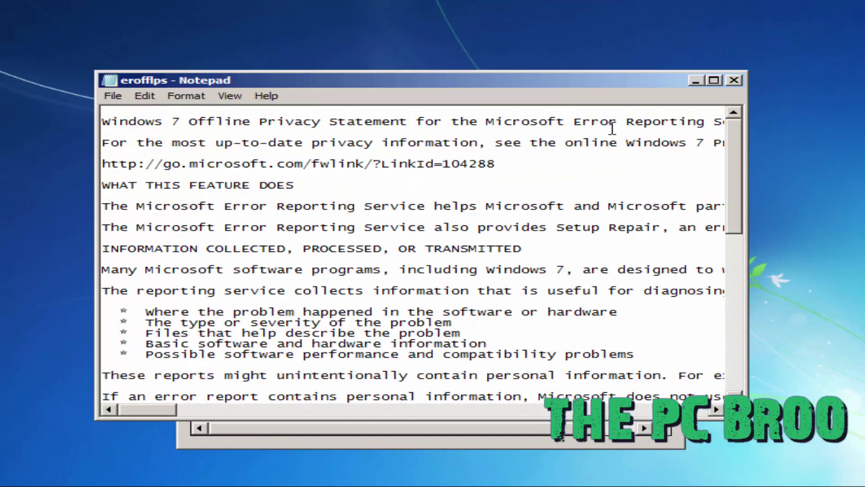
pyautogui.click(715, 81)
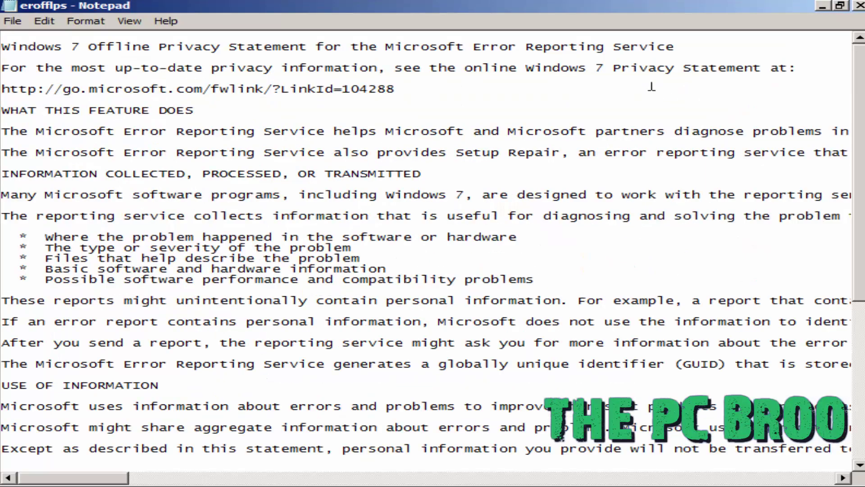
# Step: Bring up Notepad's Open dialog, enlarge it and browse to the Windows\System32 folder on Local Disk (D:)
pyautogui.click(13, 22)
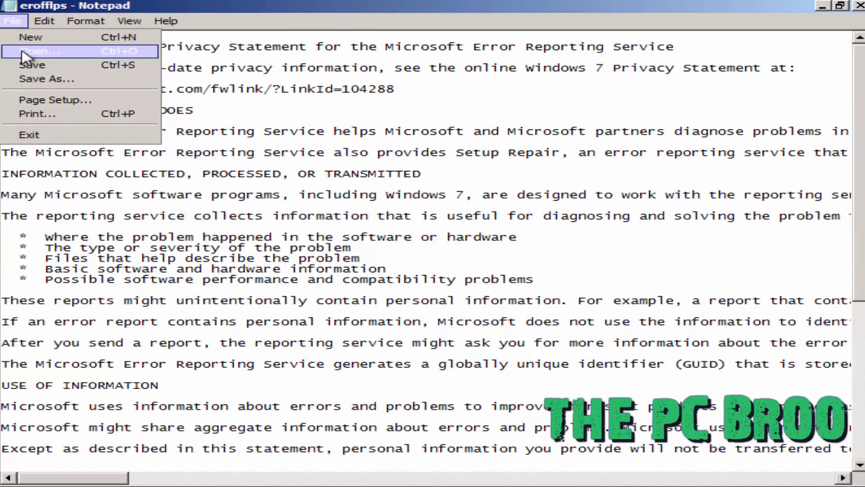
pyautogui.click(26, 52)
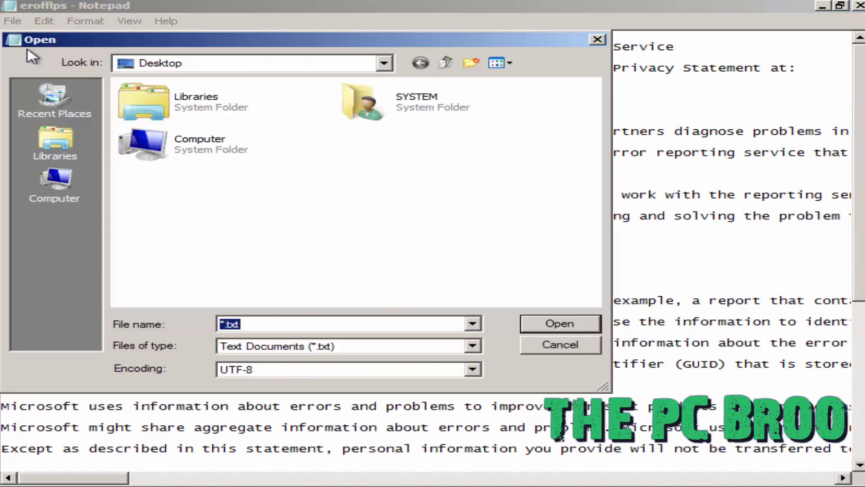
pyautogui.doubleClick(90, 42)
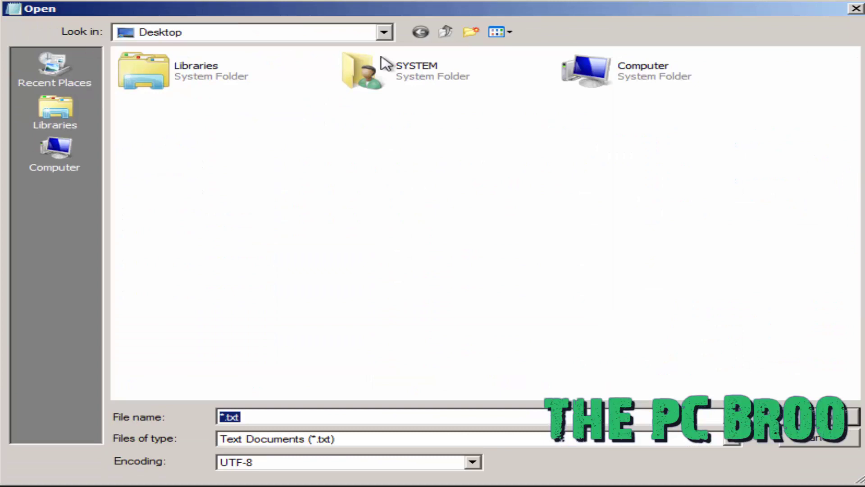
pyautogui.doubleClick(618, 82)
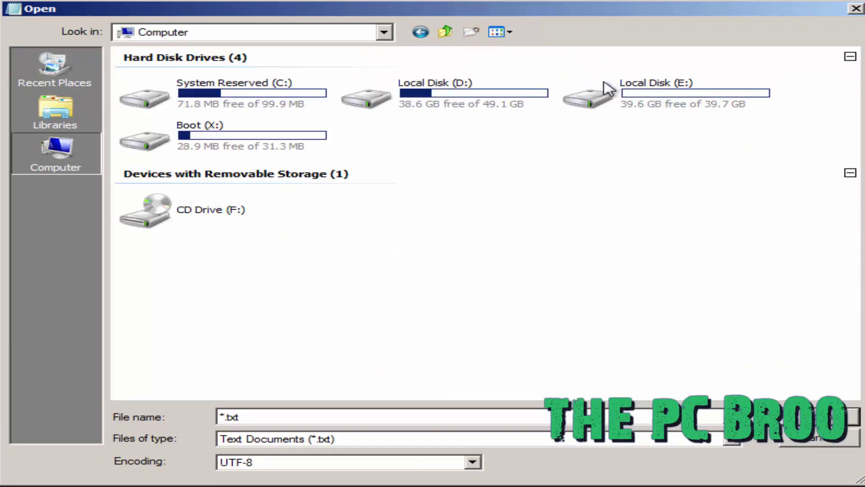
pyautogui.doubleClick(407, 107)
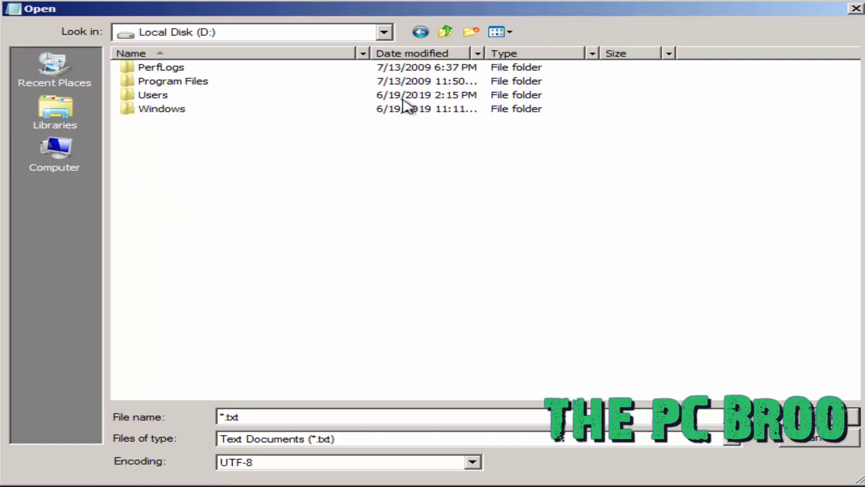
pyautogui.doubleClick(248, 112)
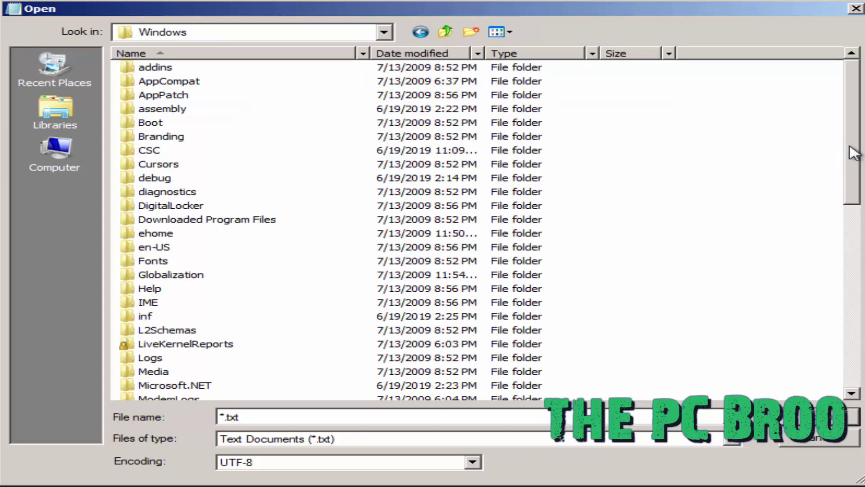
pyautogui.moveTo(853, 153); pyautogui.dragTo(834, 315)
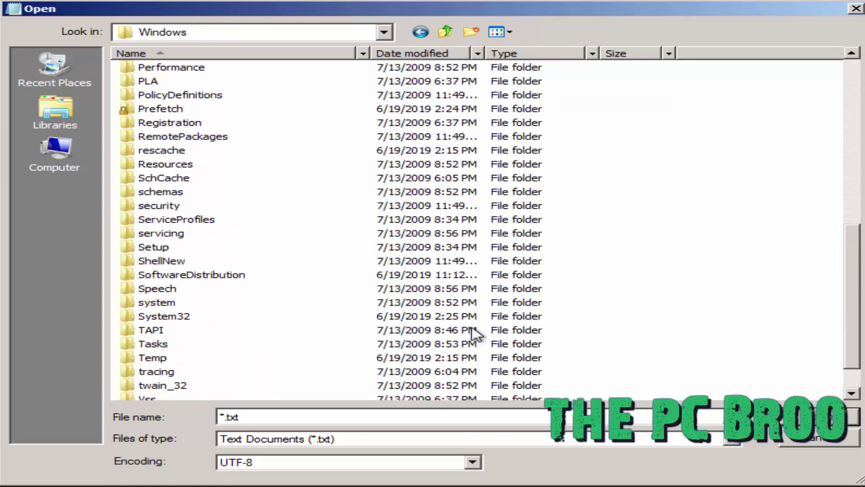
pyautogui.doubleClick(160, 316)
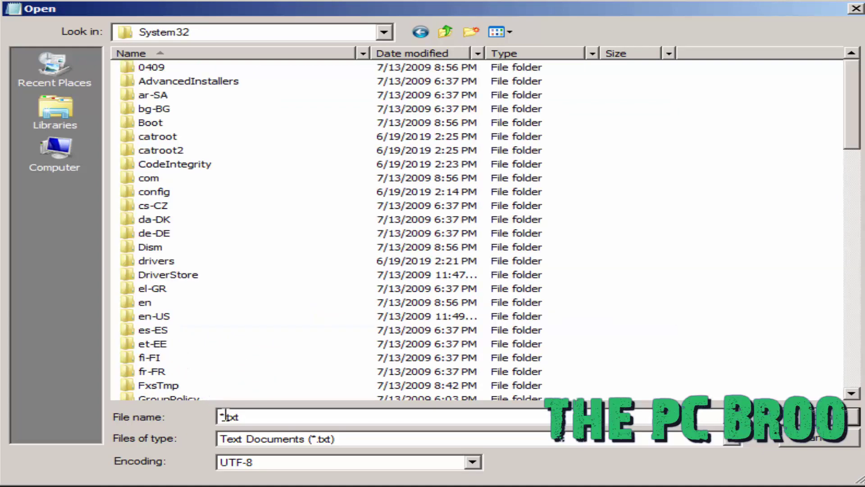
# Step: Set the file type filter to All Files and locate the Utilman application in the System32 folder
pyautogui.click(604, 442)
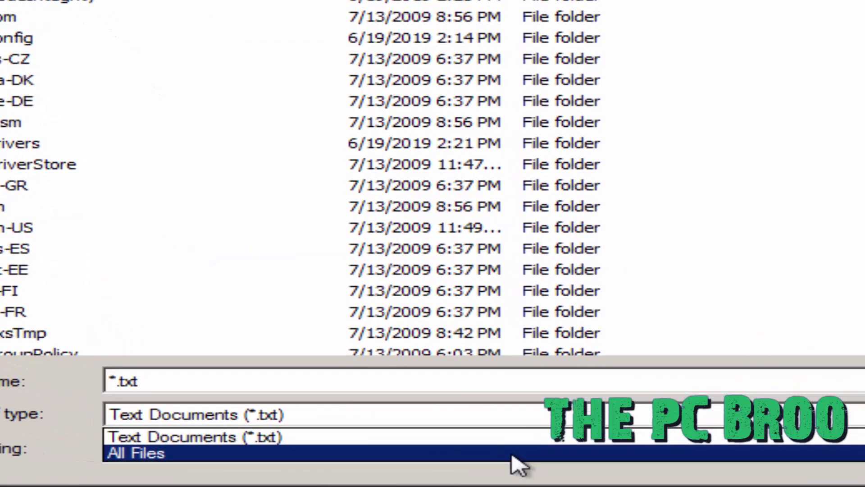
pyautogui.click(512, 455)
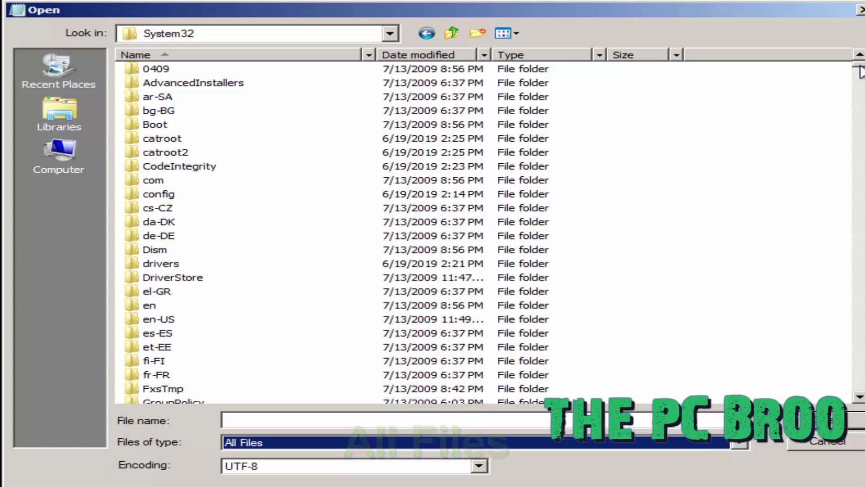
pyautogui.moveTo(860, 71); pyautogui.dragTo(857, 100)
pyautogui.click(275, 143)
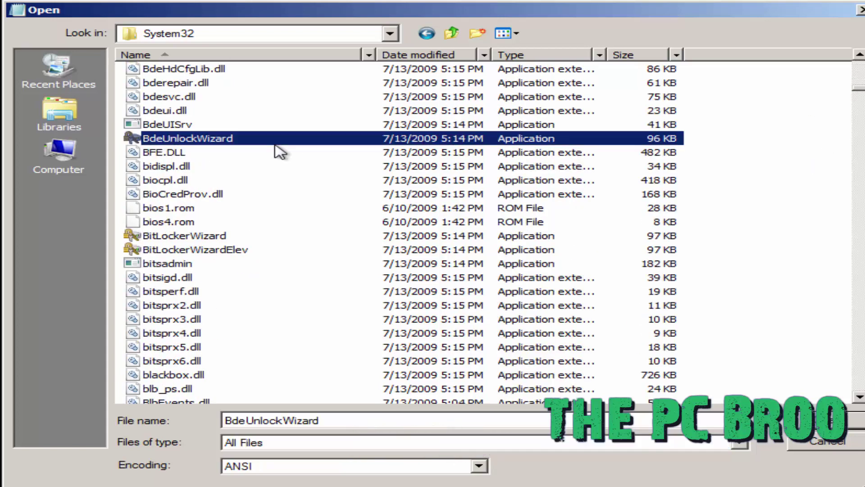
pyautogui.write('ucsvc')
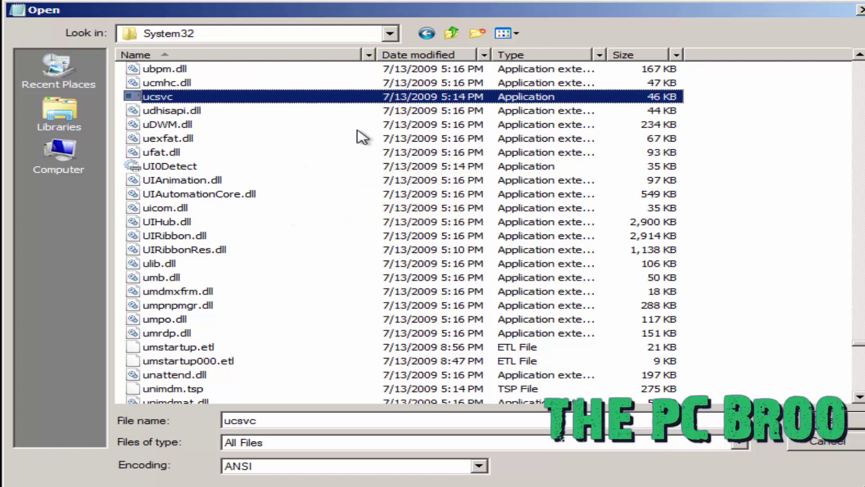
pyautogui.scroll(-3, 363, 137)
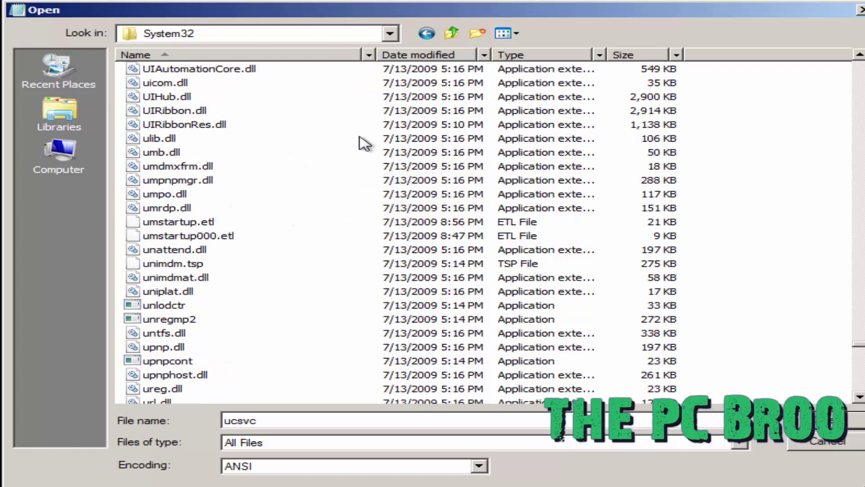
pyautogui.scroll(-1, 360, 138)
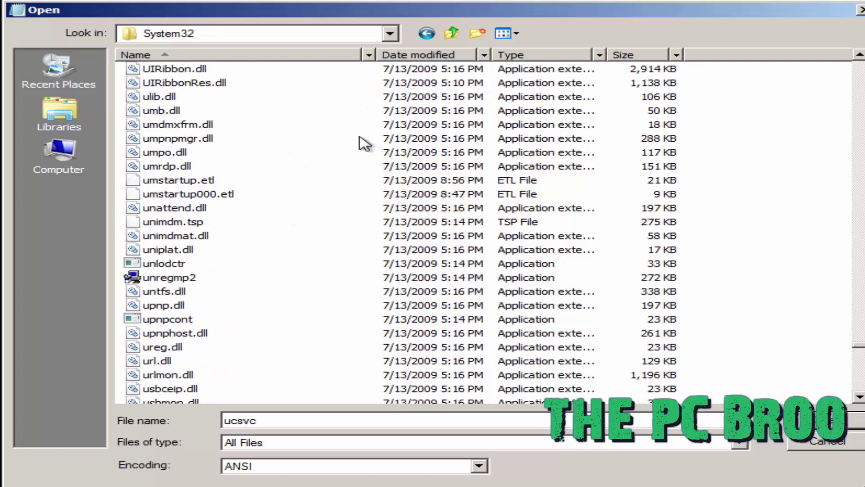
pyautogui.scroll(-3, 360, 138)
pyautogui.scroll(-4, 363, 143)
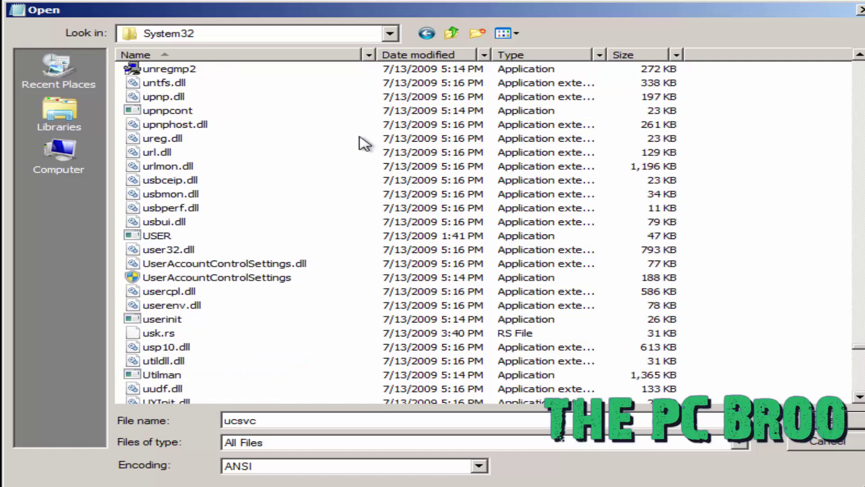
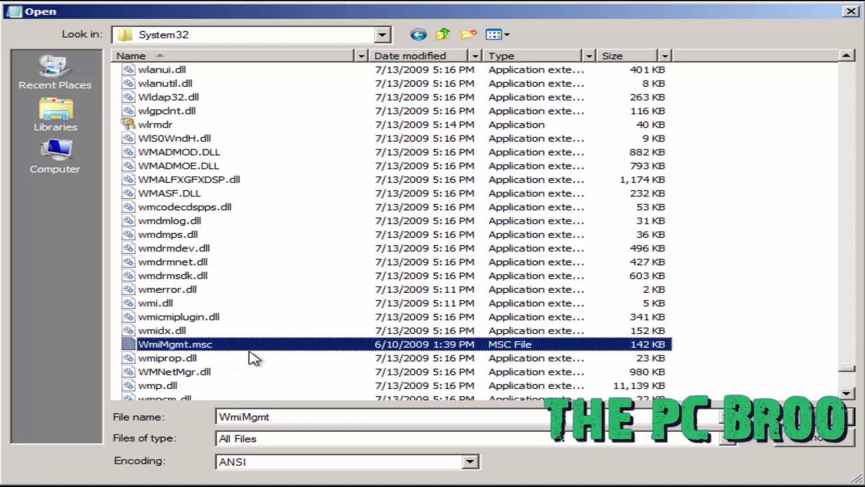
# Step: Find the cmd application in the System32 folder and start renaming it, entering util as the beginning of its new name
pyautogui.press('c')
pyautogui.press('c')
pyautogui.press('c')
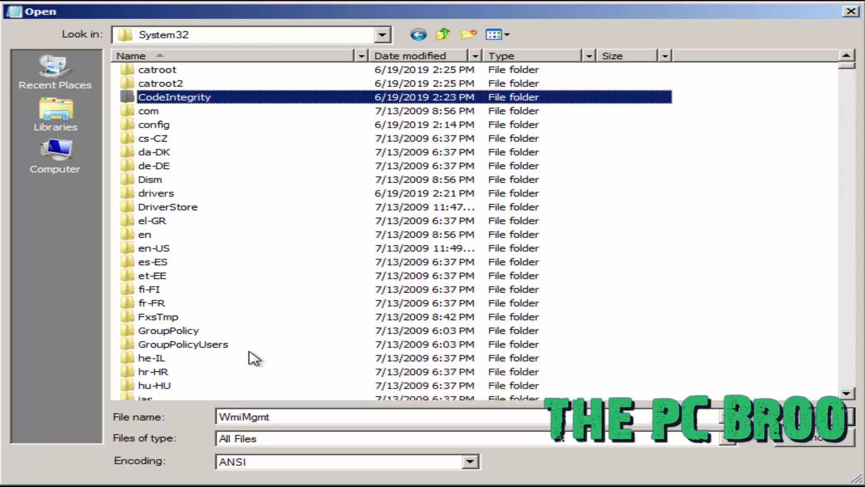
pyautogui.press('c')
pyautogui.press('c')
pyautogui.press('c')
pyautogui.press('c')
pyautogui.press('c')
pyautogui.scroll(-14, 212, 259)
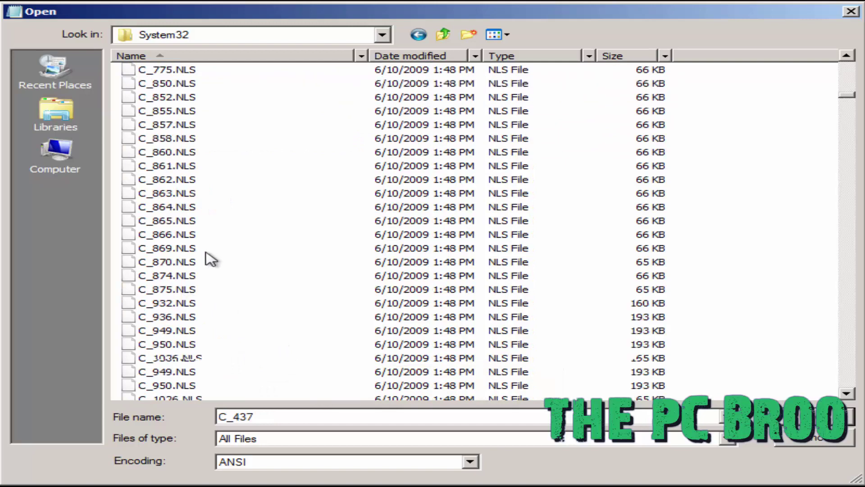
pyautogui.scroll(-18, 212, 260)
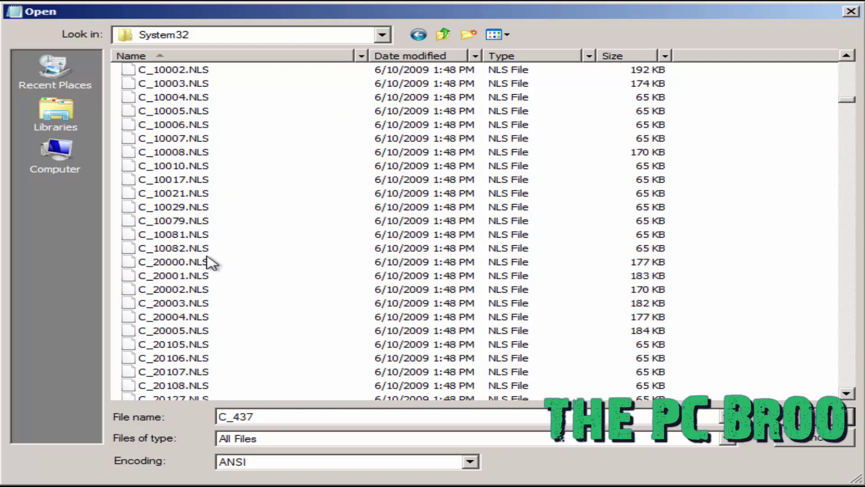
pyautogui.scroll(-12, 209, 262)
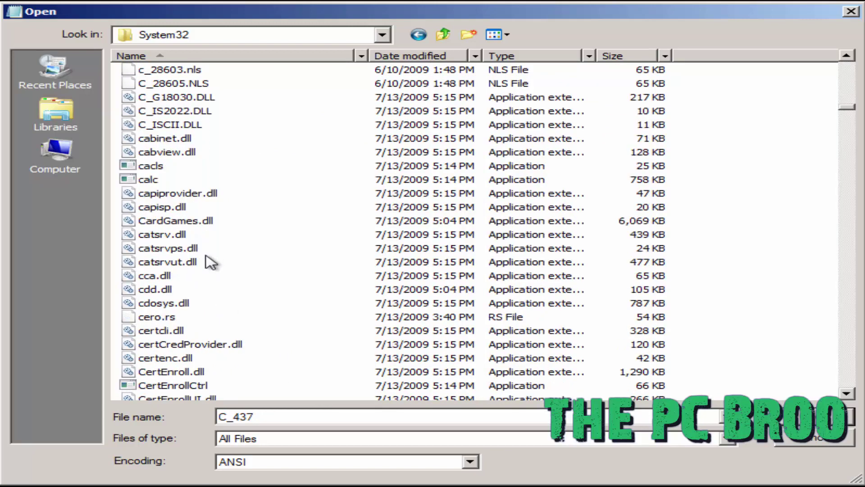
pyautogui.scroll(-9, 210, 261)
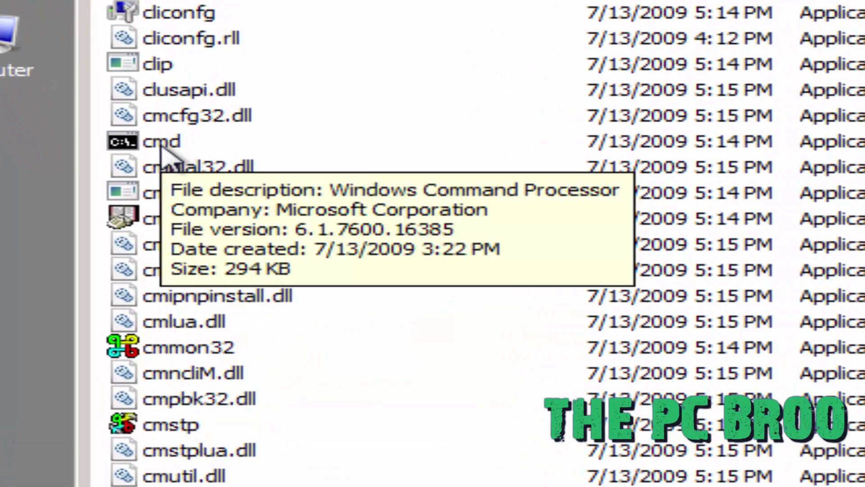
pyautogui.rightClick(156, 155)
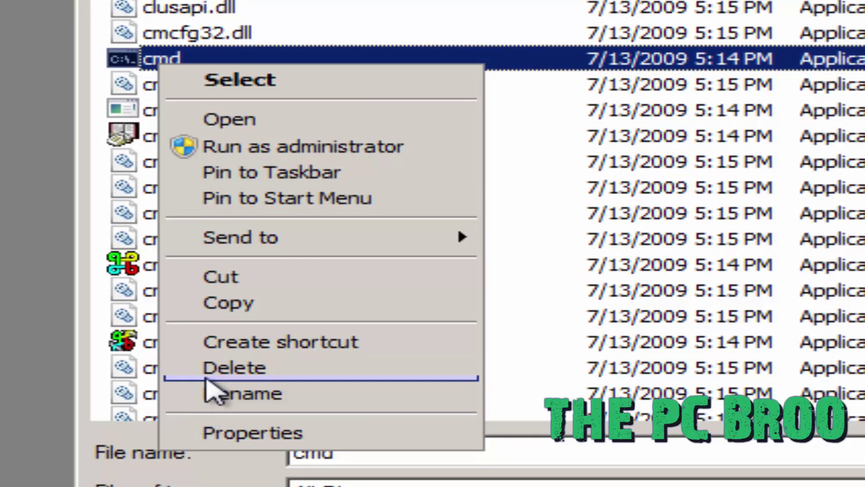
pyautogui.click(205, 397)
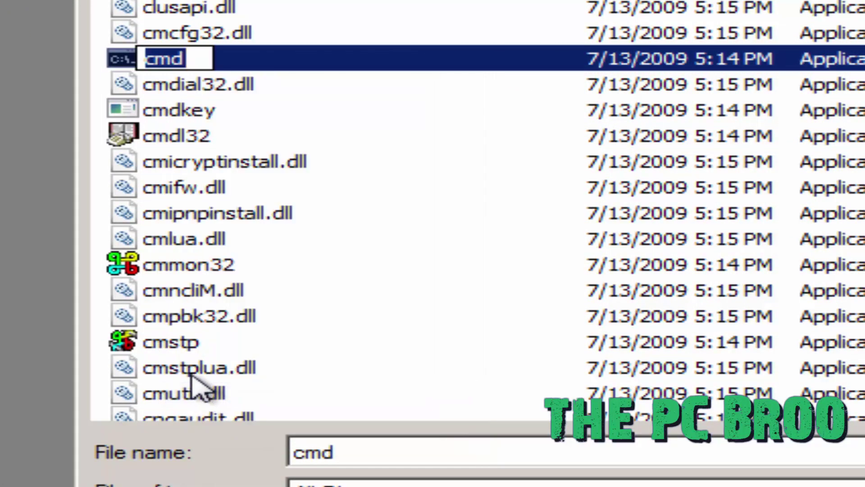
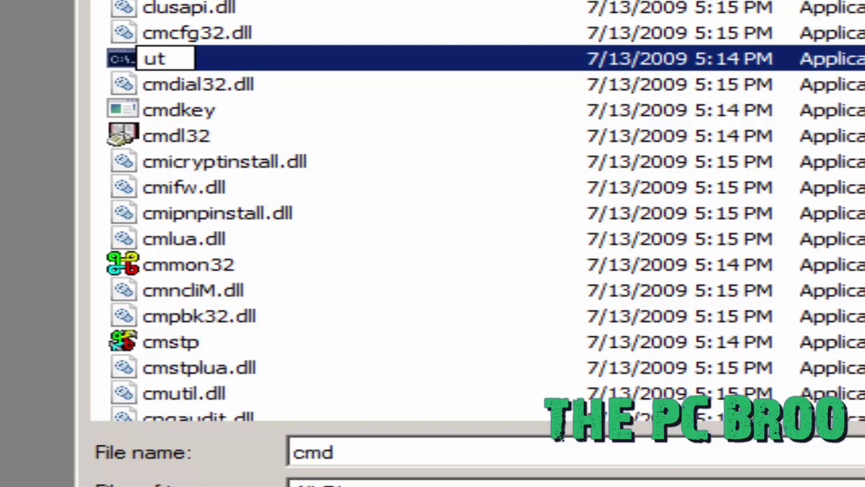
pyautogui.write('il')
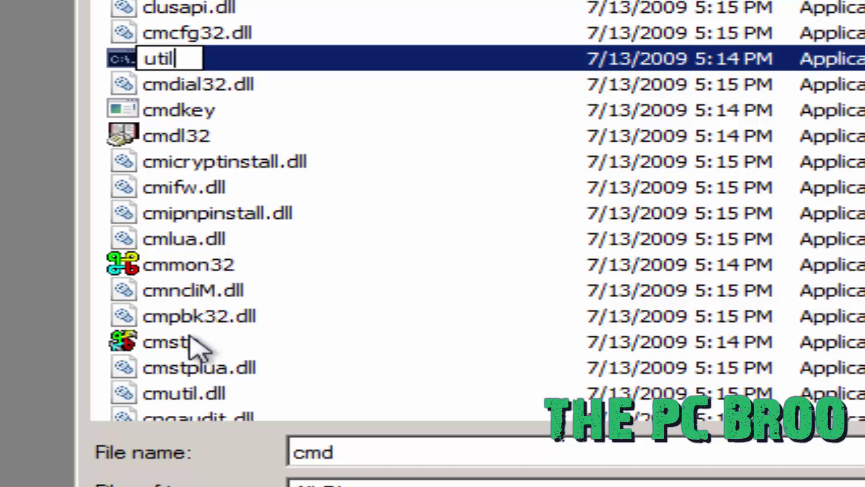
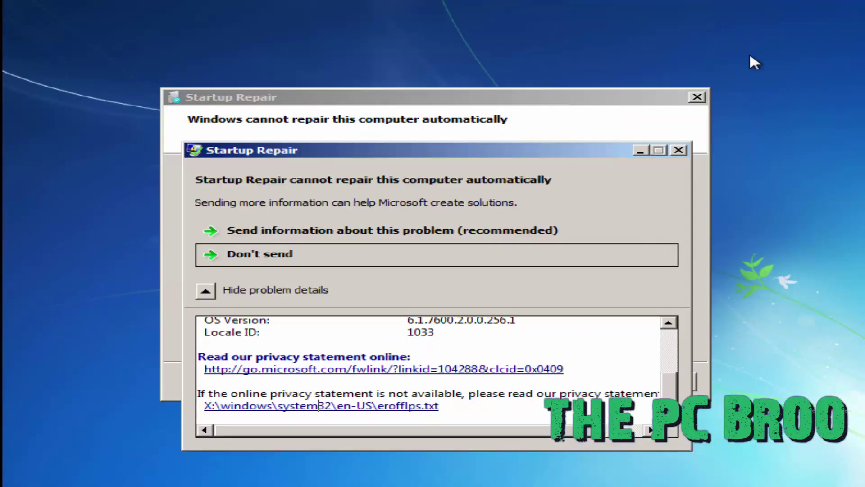
# Step: Close the Startup Repair problem report, then cancel Startup Repair and confirm leaving it
pyautogui.click(679, 151)
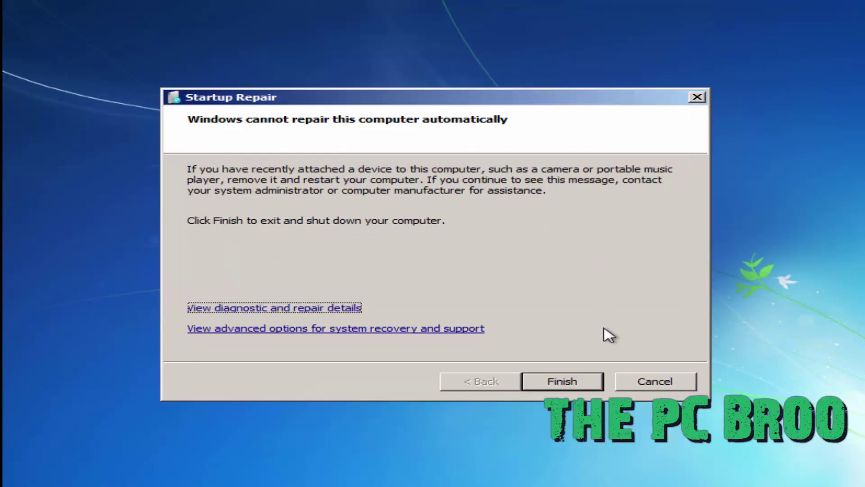
pyautogui.click(650, 384)
pyautogui.click(530, 299)
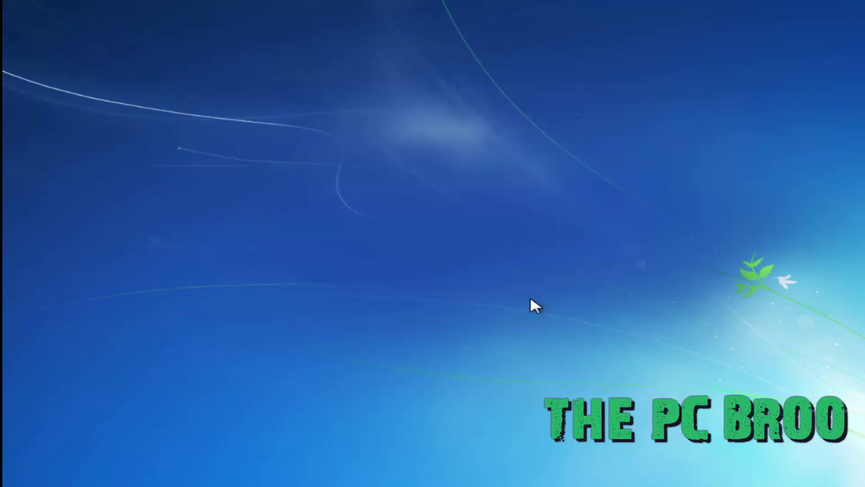
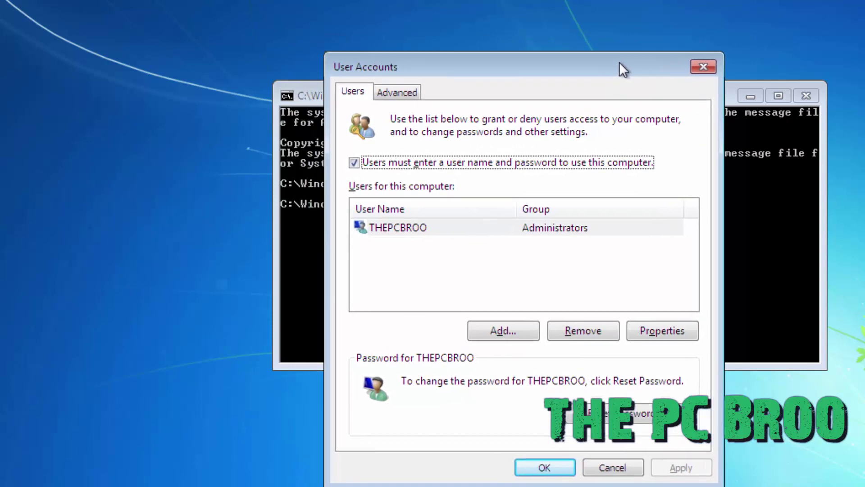
# Step: Select the administrator account in the User Accounts list of users for this computer
pyautogui.click(413, 230)
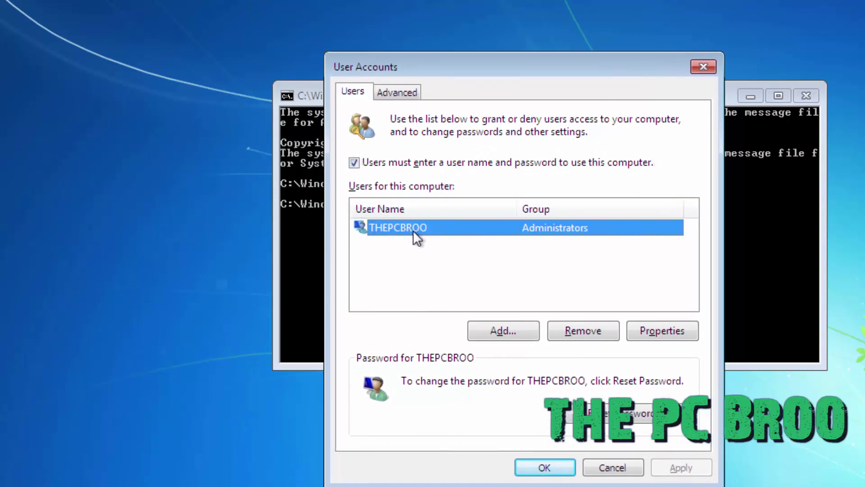